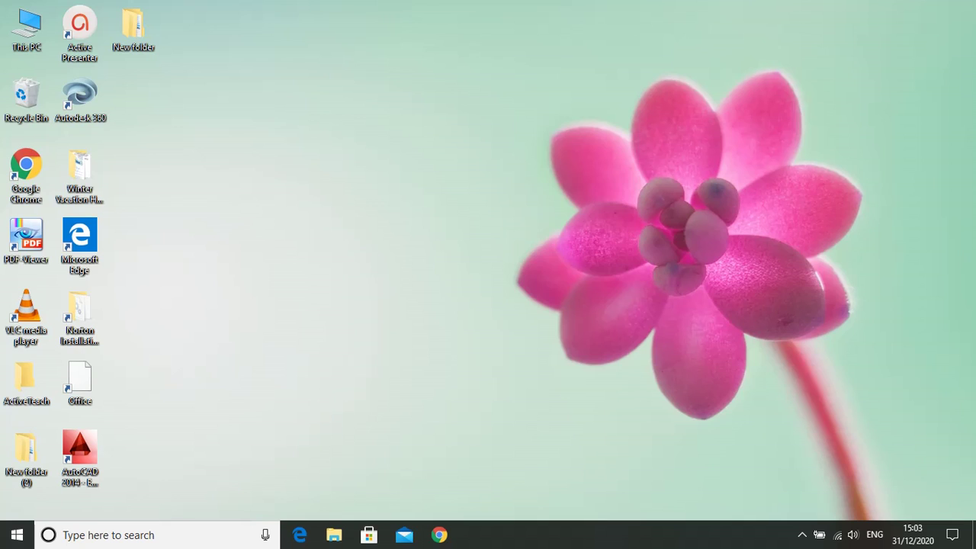
# Open Google Chrome and search Google for "chrome web store".
pyautogui.click(439, 535)
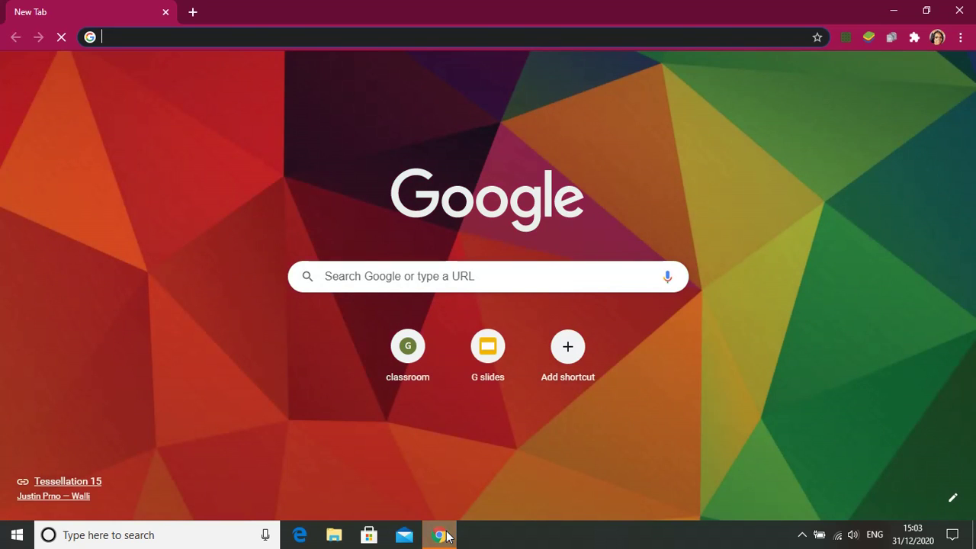
pyautogui.click(475, 275)
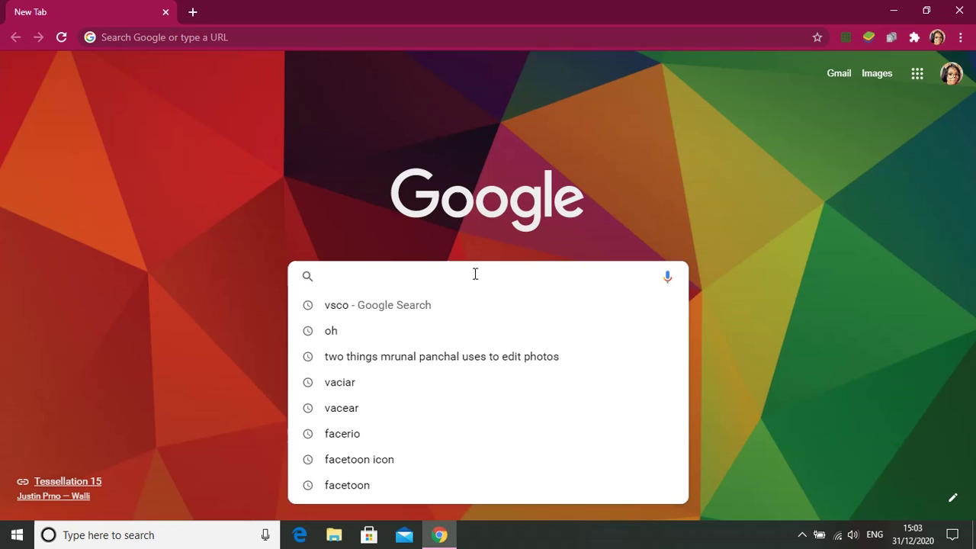
pyautogui.write('Ch')
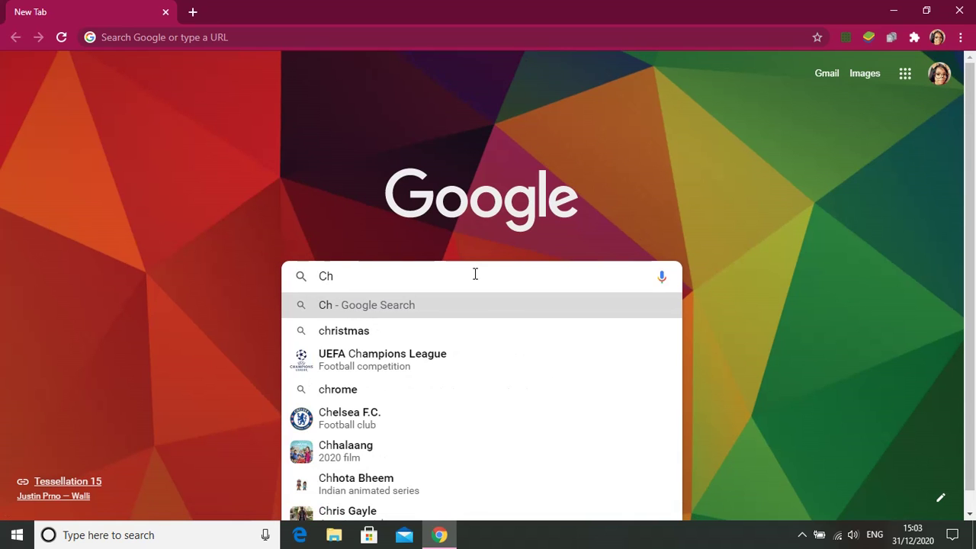
pyautogui.write('rome')
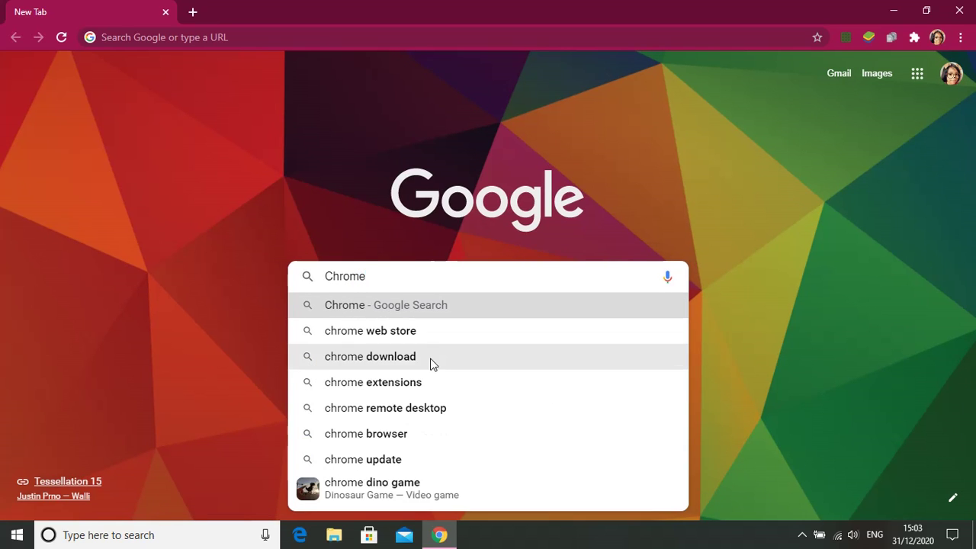
pyautogui.click(434, 333)
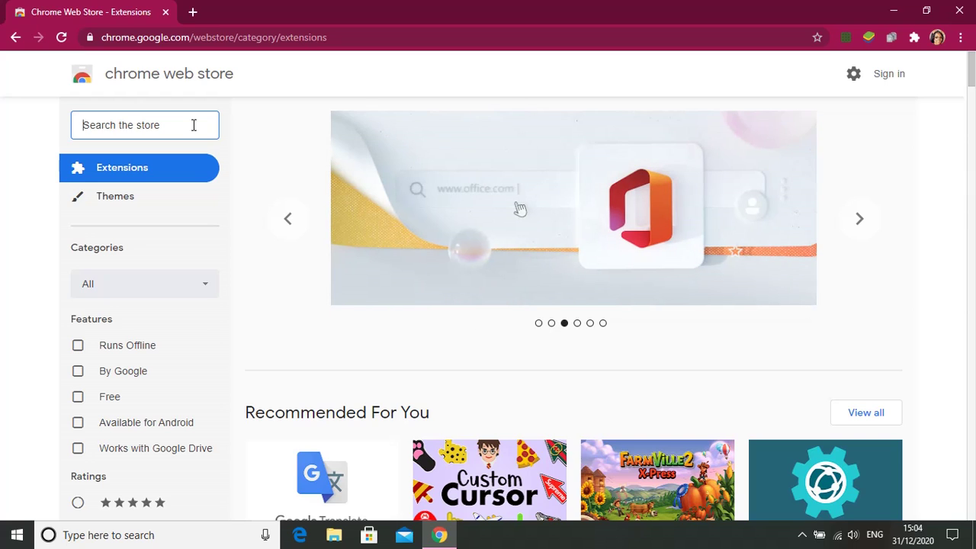
# Search the Chrome Web Store for "custom cursors for chrome".
pyautogui.write('cust')
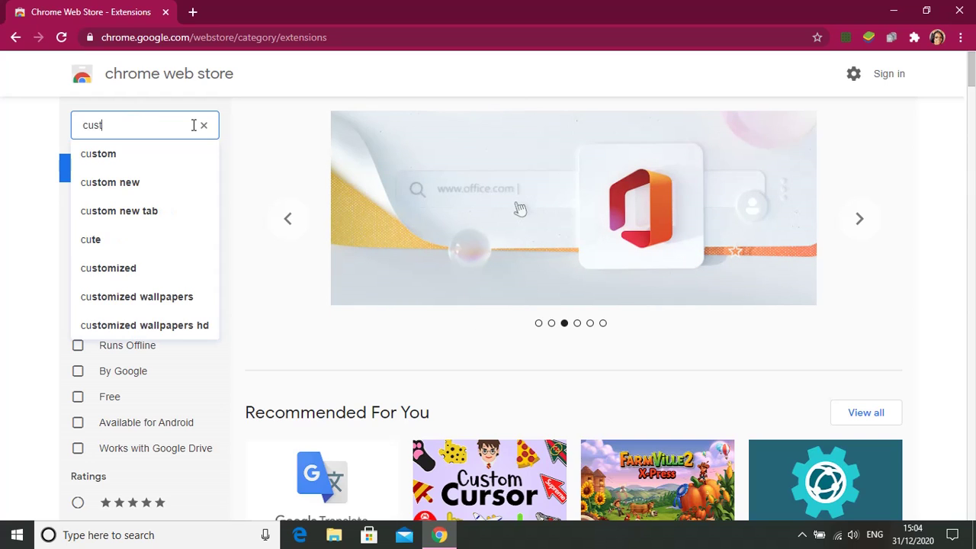
pyautogui.write('om')
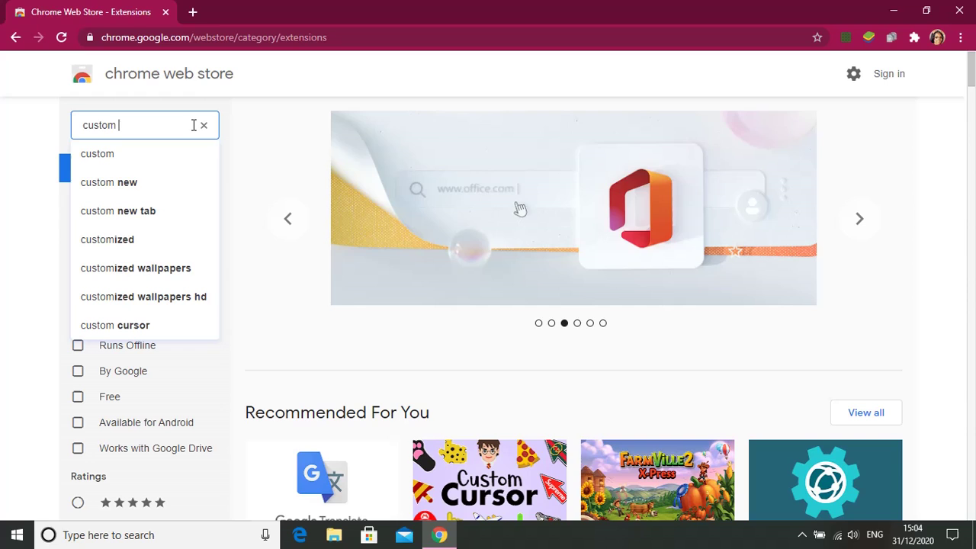
pyautogui.write(' cur')
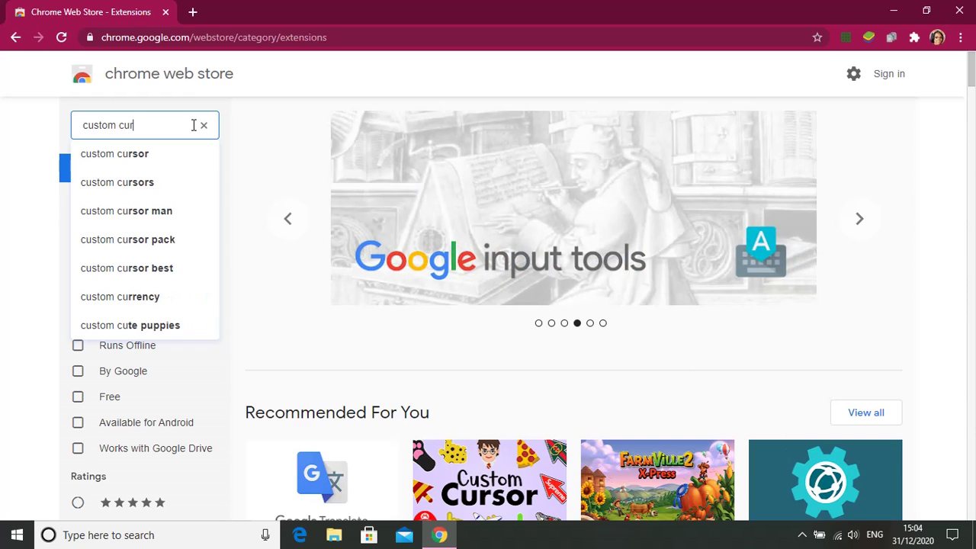
pyautogui.write('sors')
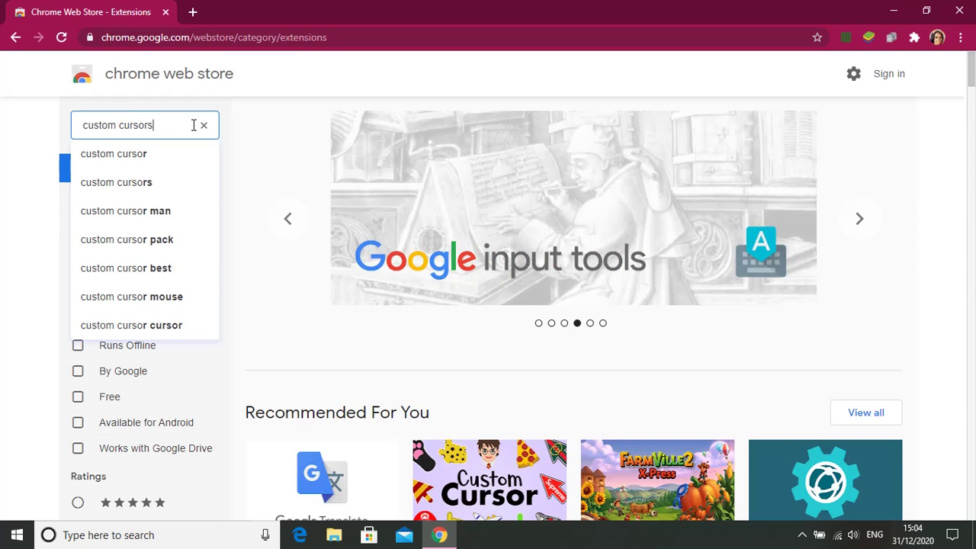
pyautogui.write(' fo')
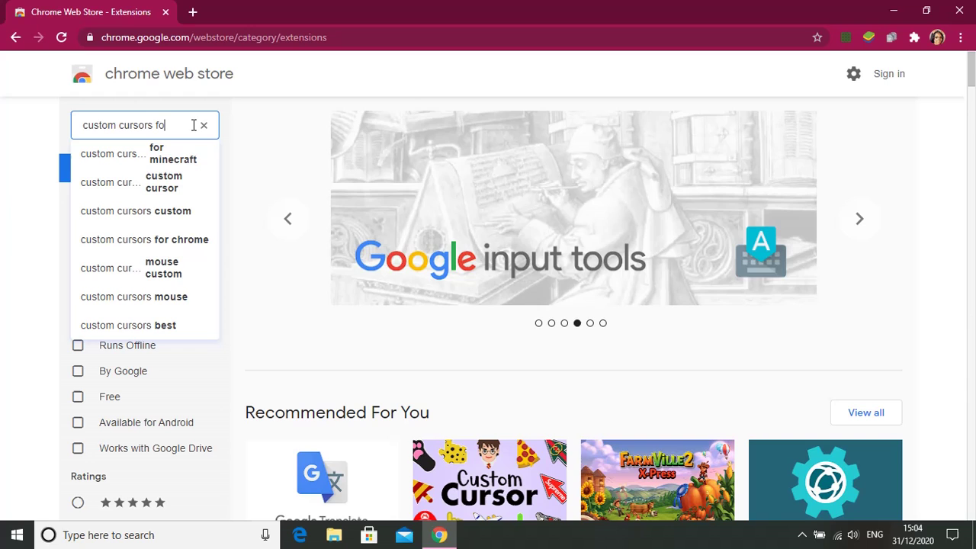
pyautogui.write('r')
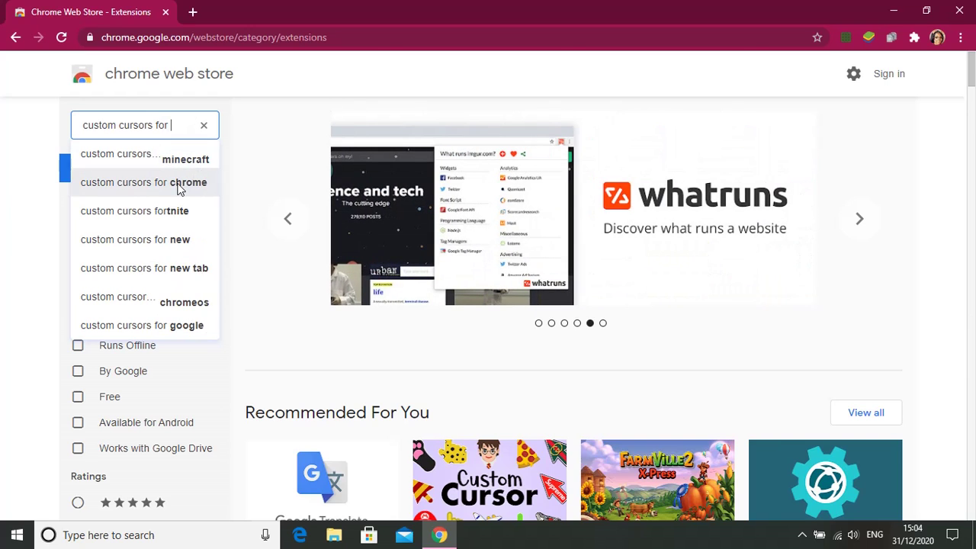
pyautogui.click(173, 183)
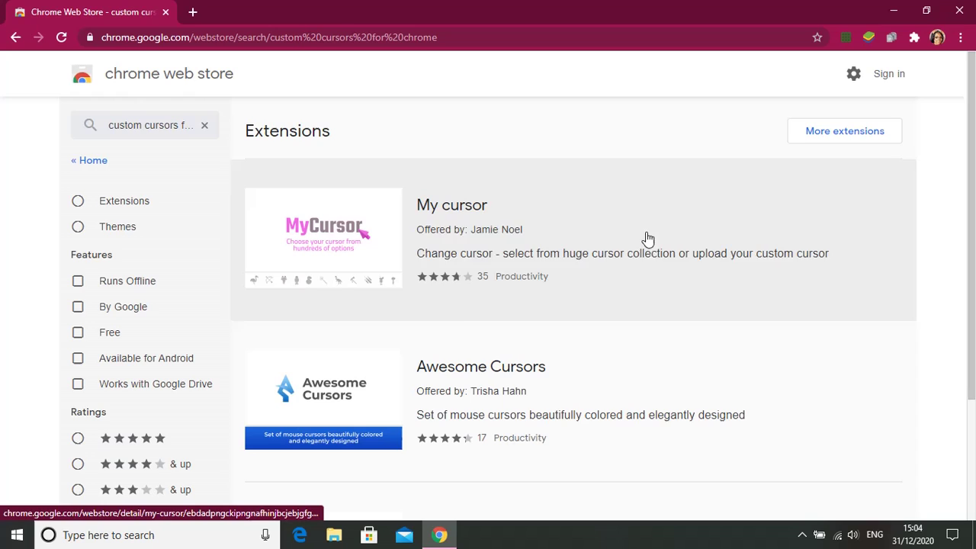
# Expand the results to all matching extensions and open the Custom Cursor for Chrome page from custom-cursor.com.
pyautogui.moveTo(973, 187); pyautogui.dragTo(974, 306)
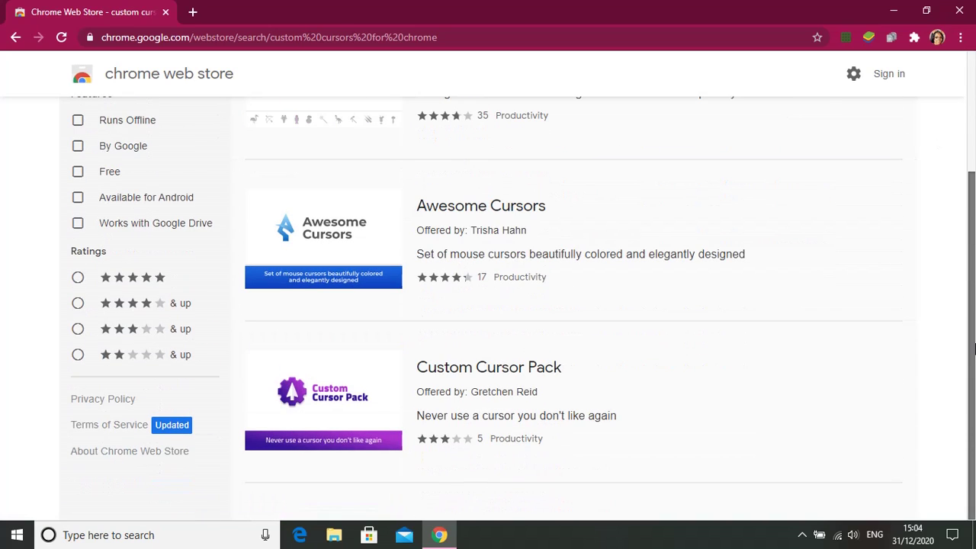
pyautogui.scroll(1, 592, 461)
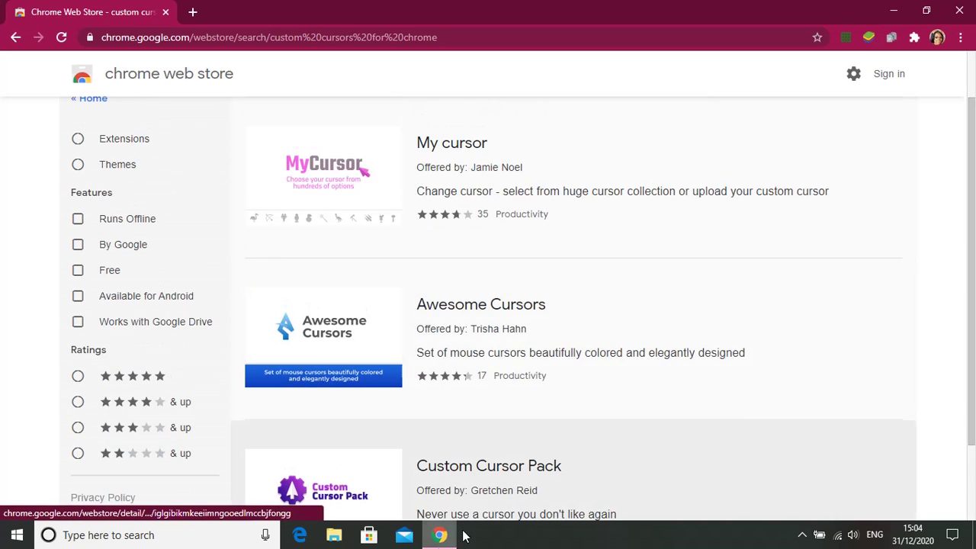
pyautogui.scroll(1, 973, 89)
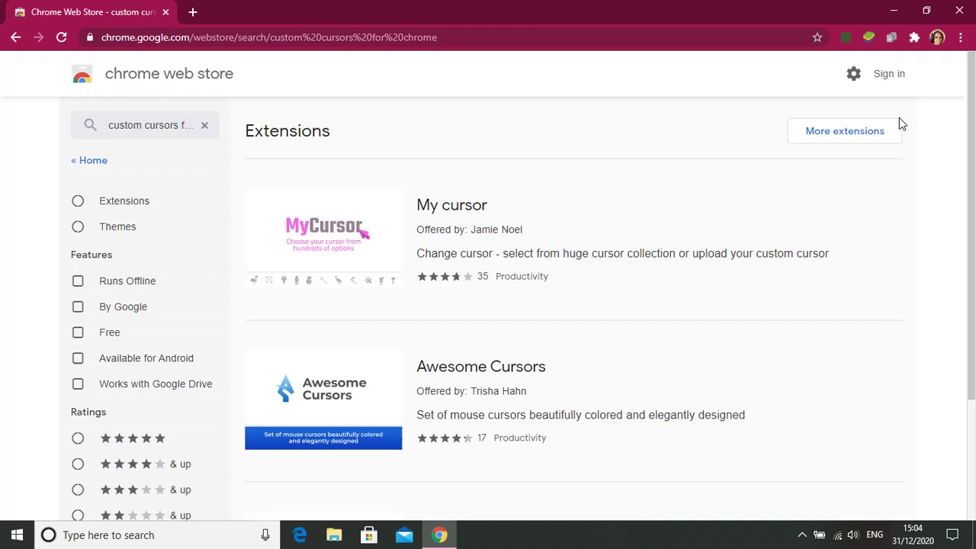
pyautogui.click(883, 138)
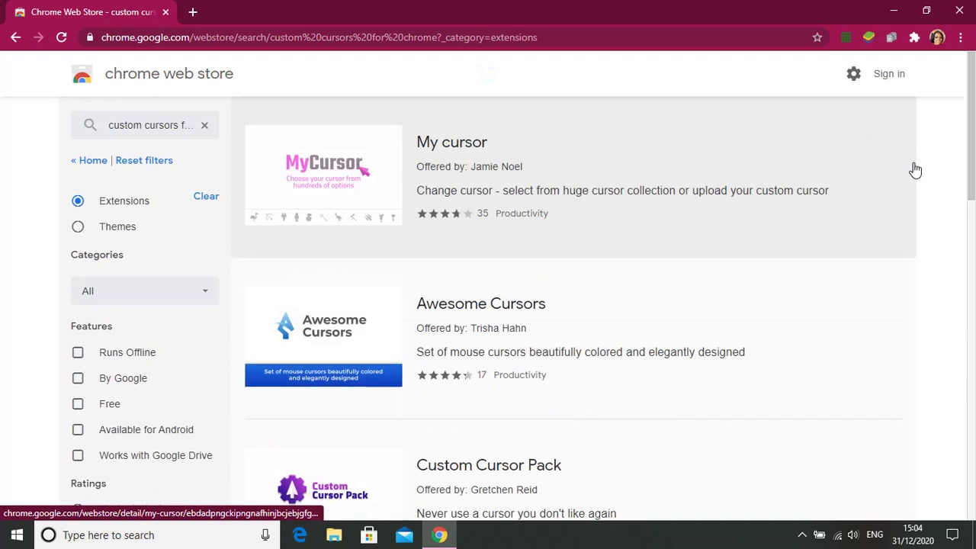
pyautogui.scroll(-5, 972, 260)
pyautogui.moveTo(972, 259); pyautogui.dragTo(971, 134)
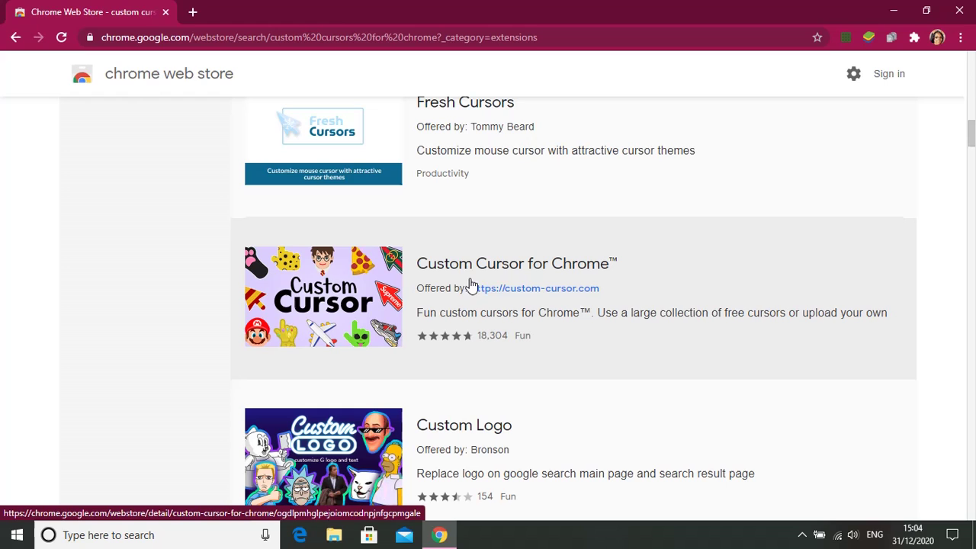
pyautogui.click(500, 293)
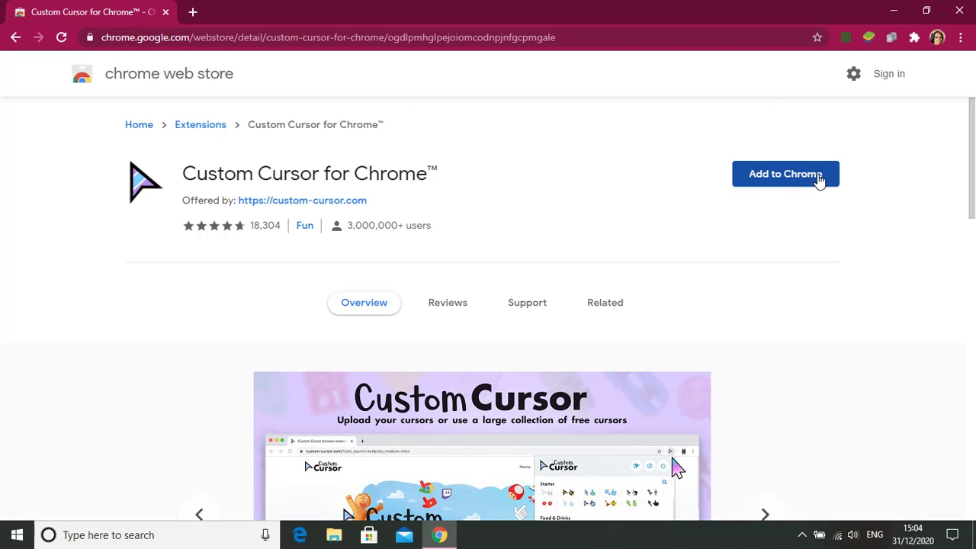
# Add the Custom Cursor for Chrome extension to the browser and dismiss the download bar and the installation page it opens.
pyautogui.click(818, 180)
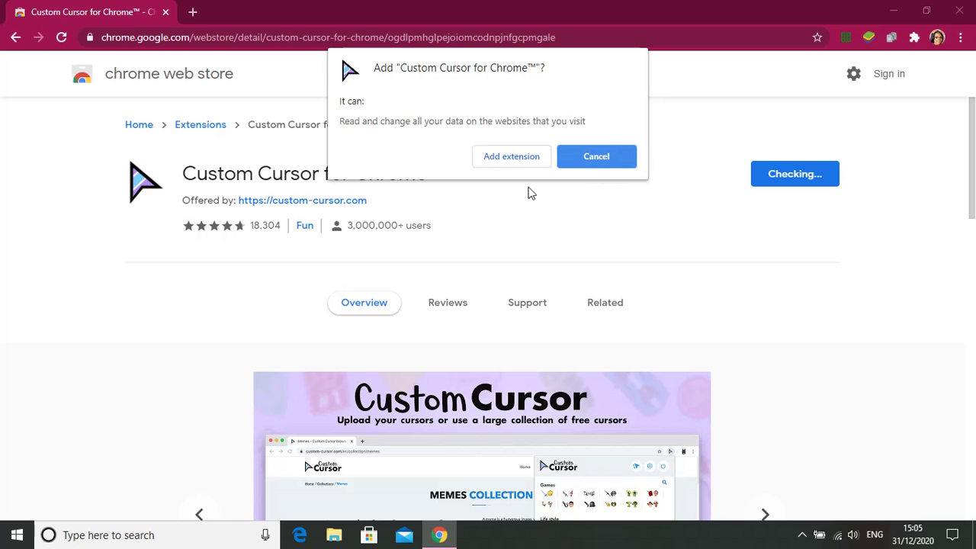
pyautogui.click(520, 161)
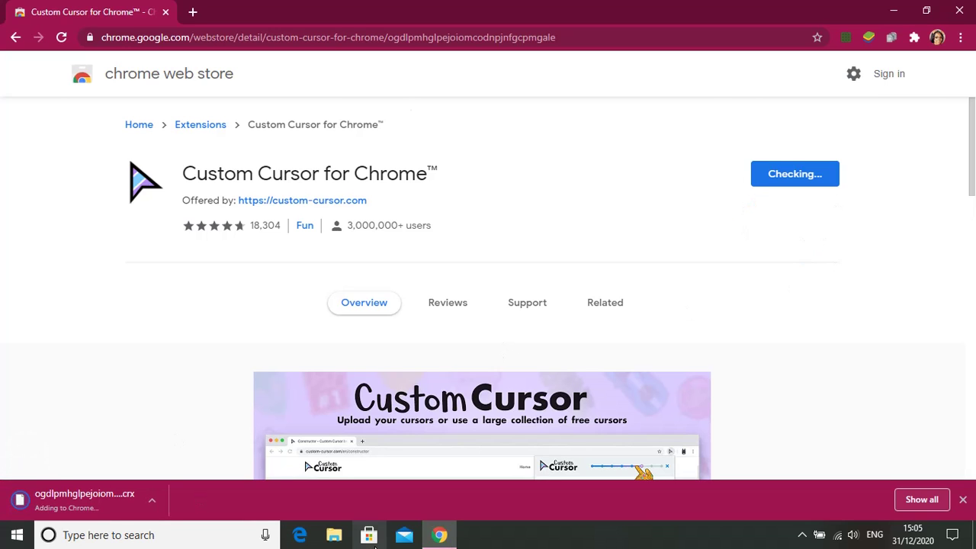
pyautogui.click(961, 500)
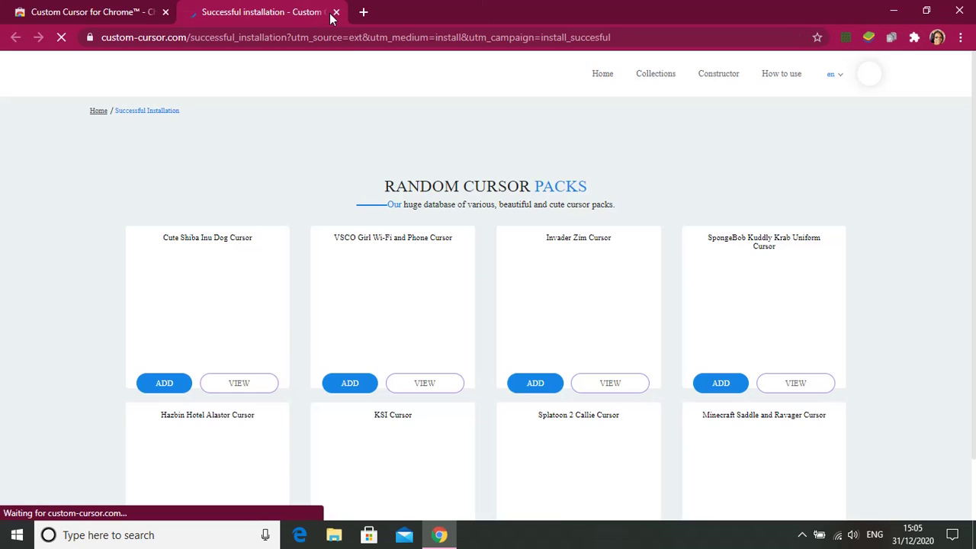
pyautogui.click(336, 12)
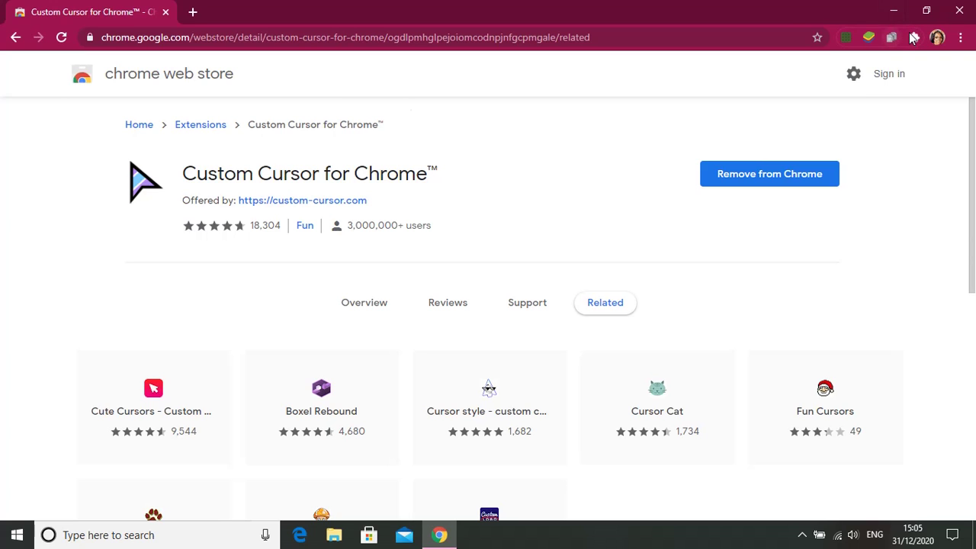
# Pin the Custom Cursor for Chrome extension to the browser toolbar.
pyautogui.click(913, 39)
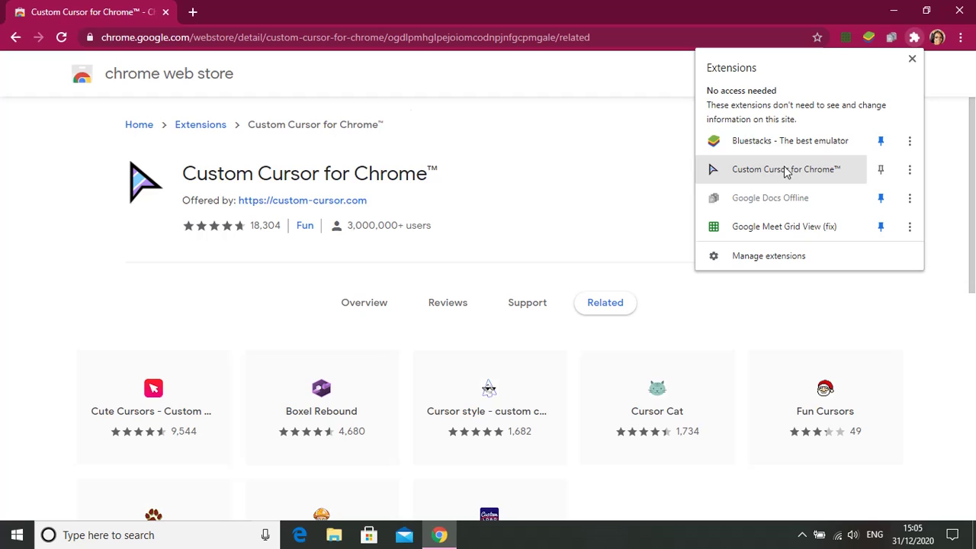
pyautogui.click(882, 176)
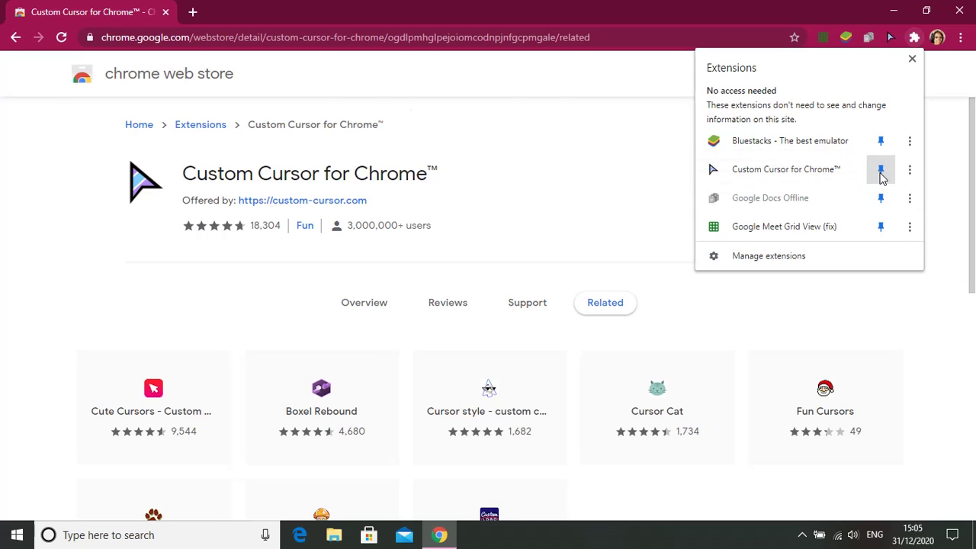
pyautogui.click(544, 137)
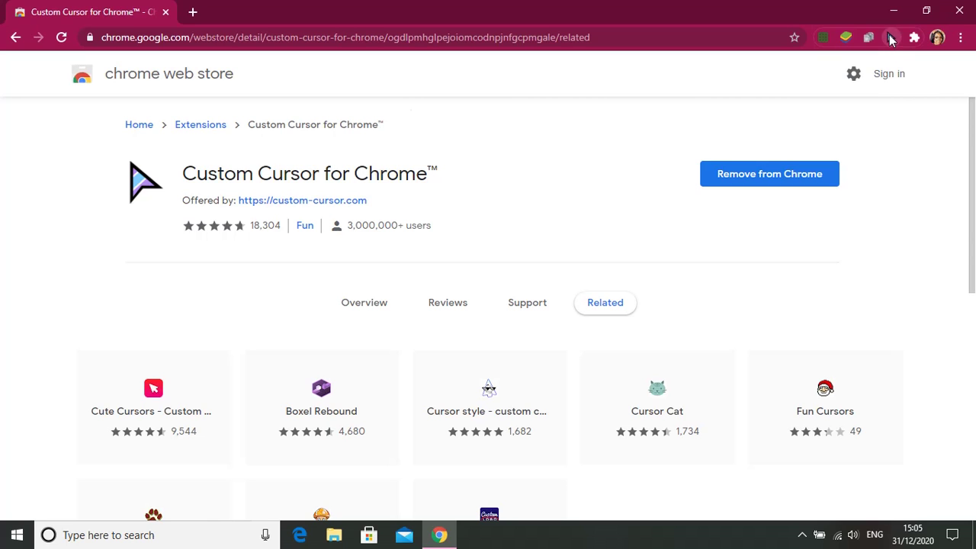
# Look through the cursor collection in the Custom Cursor extension and open its website for more cursors.
pyautogui.click(890, 37)
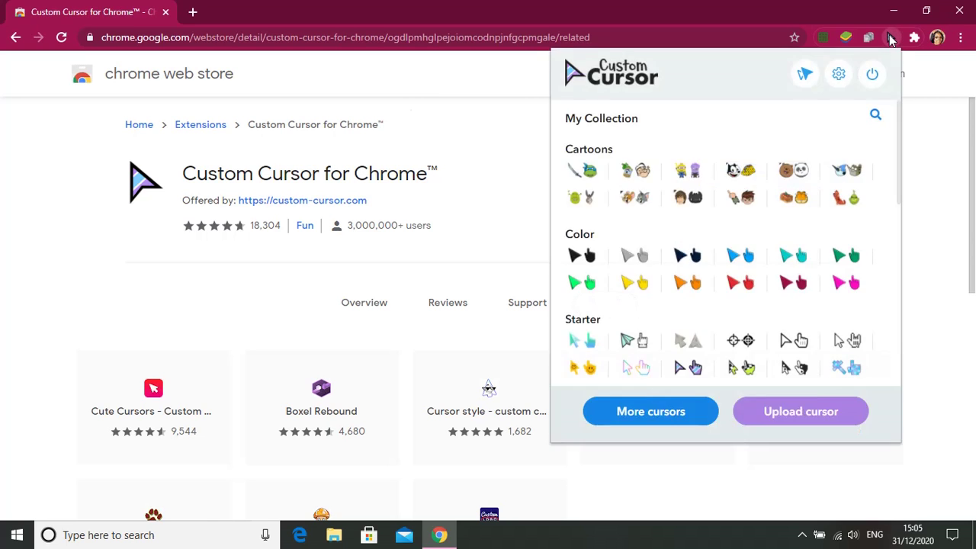
pyautogui.click(890, 37)
pyautogui.click(890, 37)
pyautogui.moveTo(902, 194); pyautogui.dragTo(915, 401)
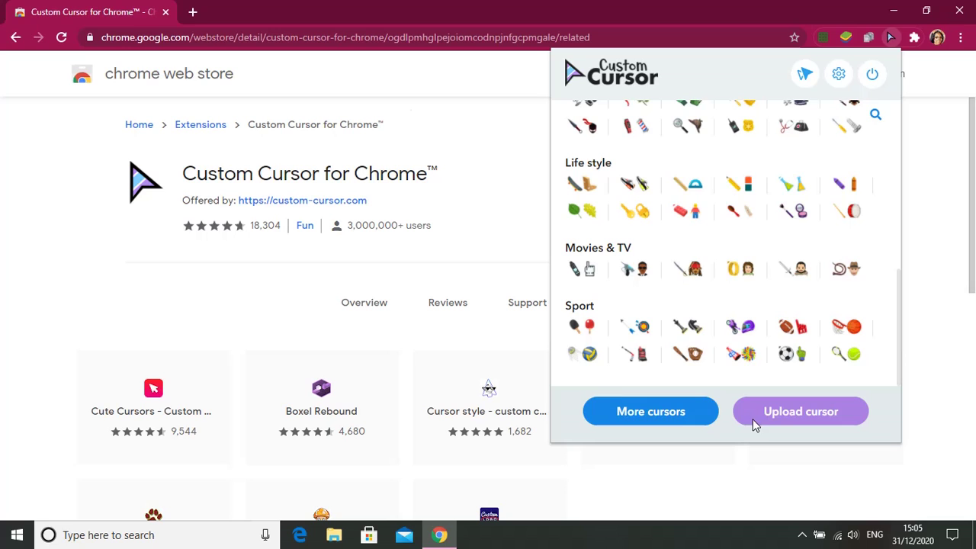
pyautogui.click(644, 421)
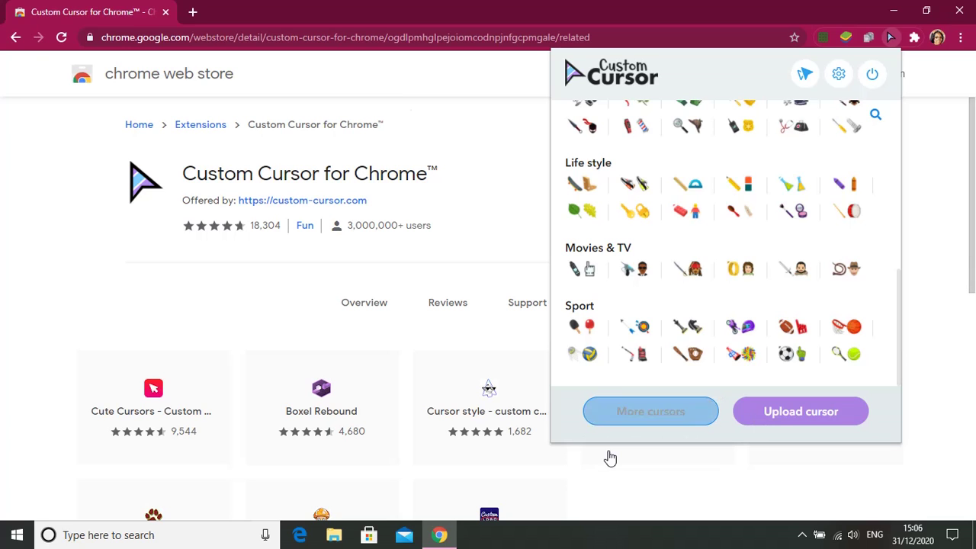
pyautogui.click(642, 413)
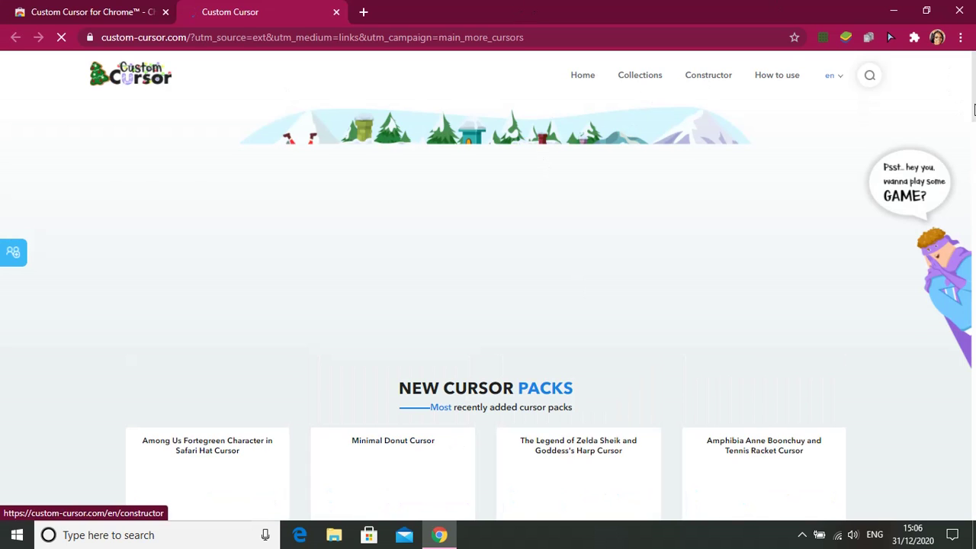
# Browse the new cursor packs and the Cursor Collections page on the Custom Cursor website, and close the site.
pyautogui.moveTo(973, 109)
pyautogui.mouseDown()
pyautogui.moveTo(973, 130)
pyautogui.moveTo(973, 114)
pyautogui.mouseUp()
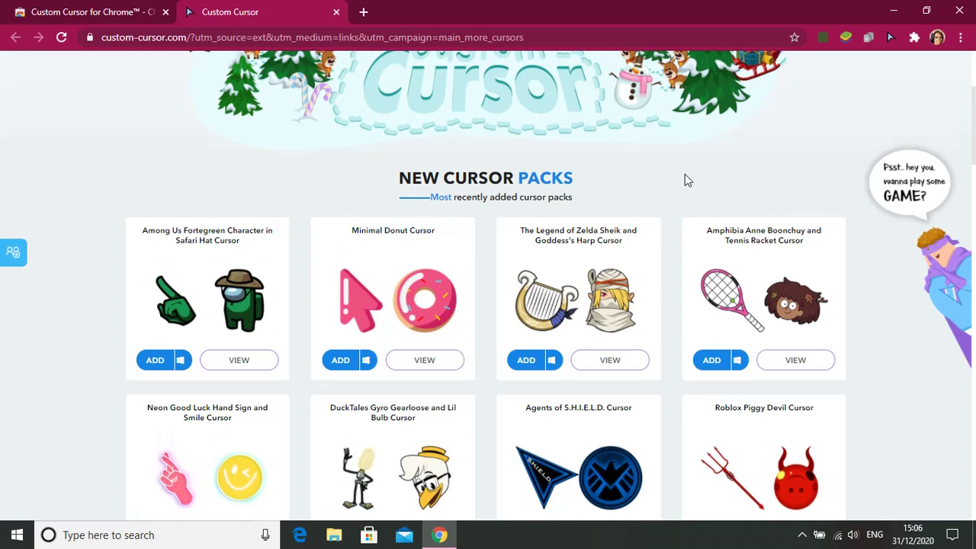
pyautogui.scroll(3, 509, 216)
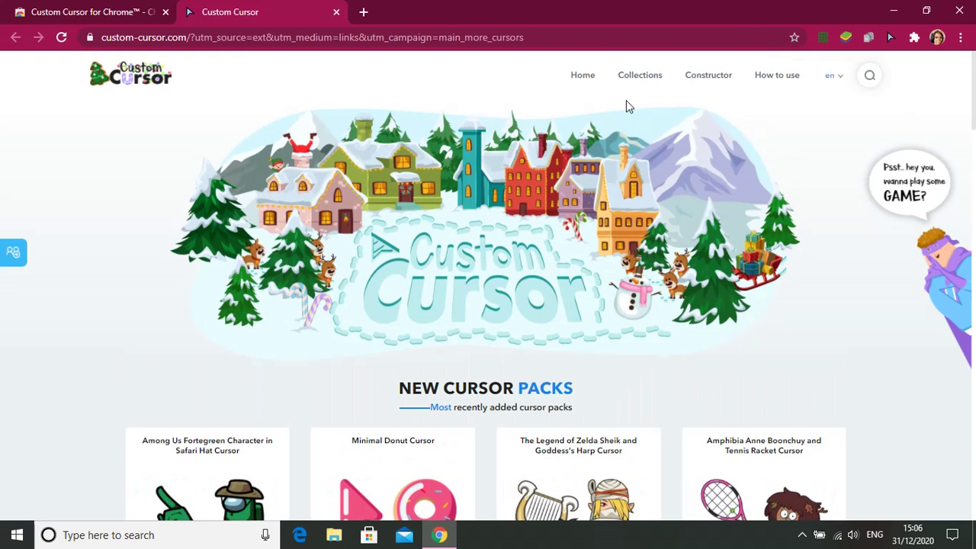
pyautogui.click(661, 80)
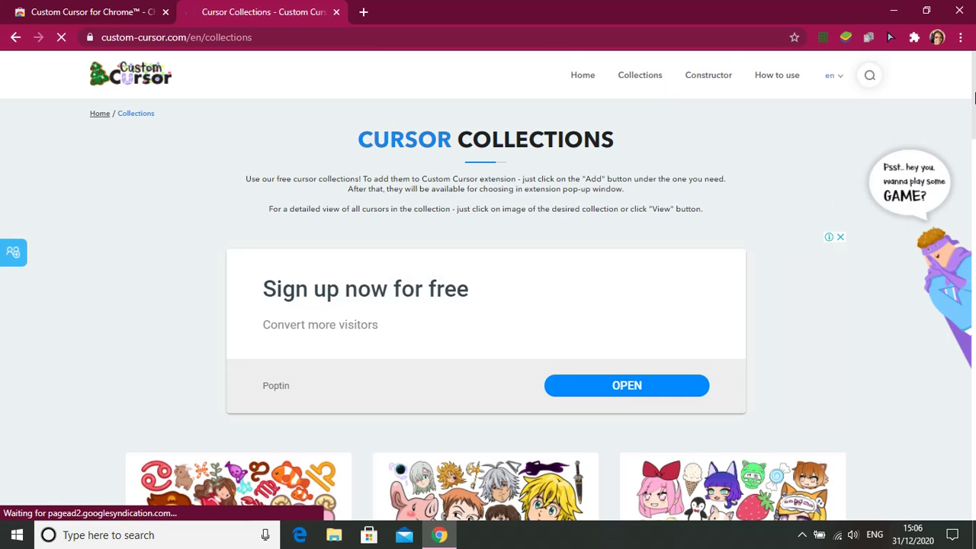
pyautogui.scroll(-7, 971, 171)
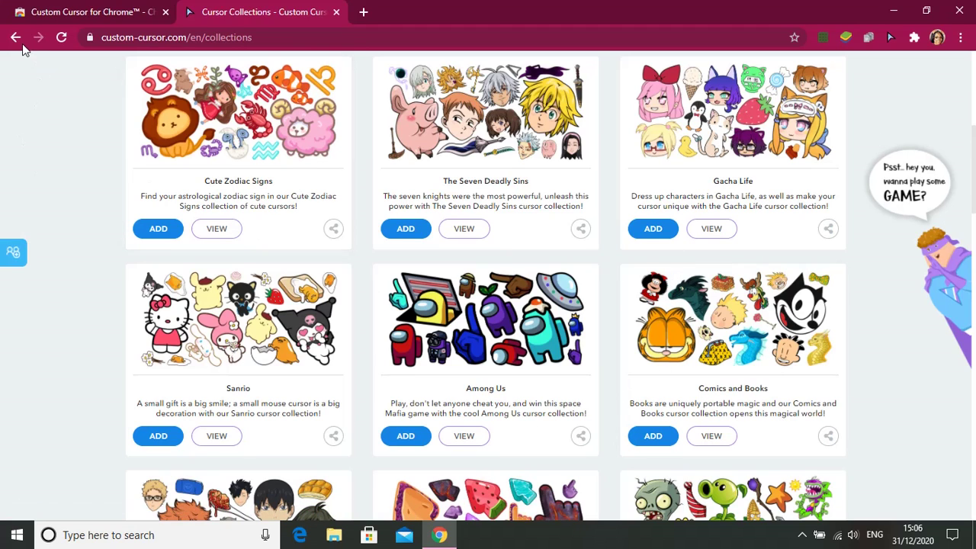
pyautogui.click(336, 12)
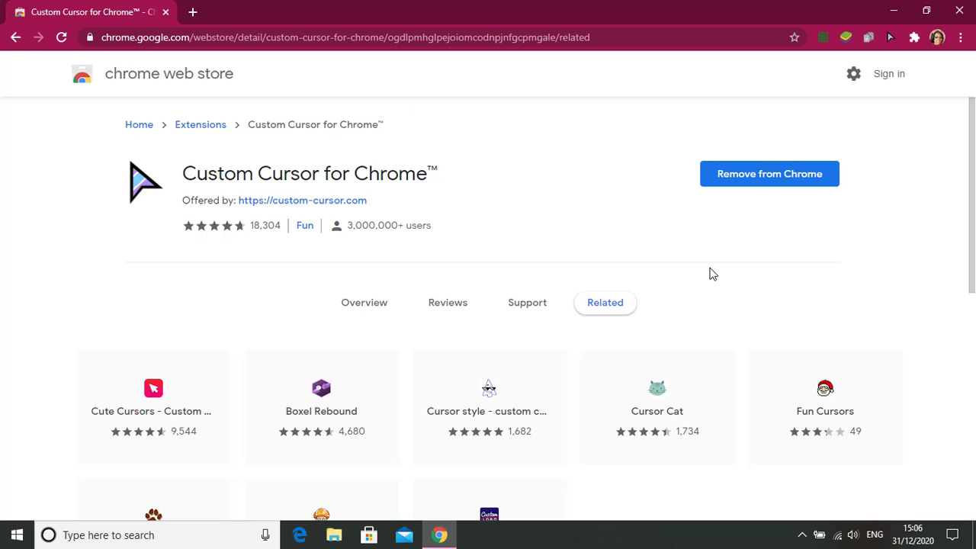
# Remove the Custom Cursor for Chrome extension from the browser without reporting abuse.
pyautogui.click(915, 44)
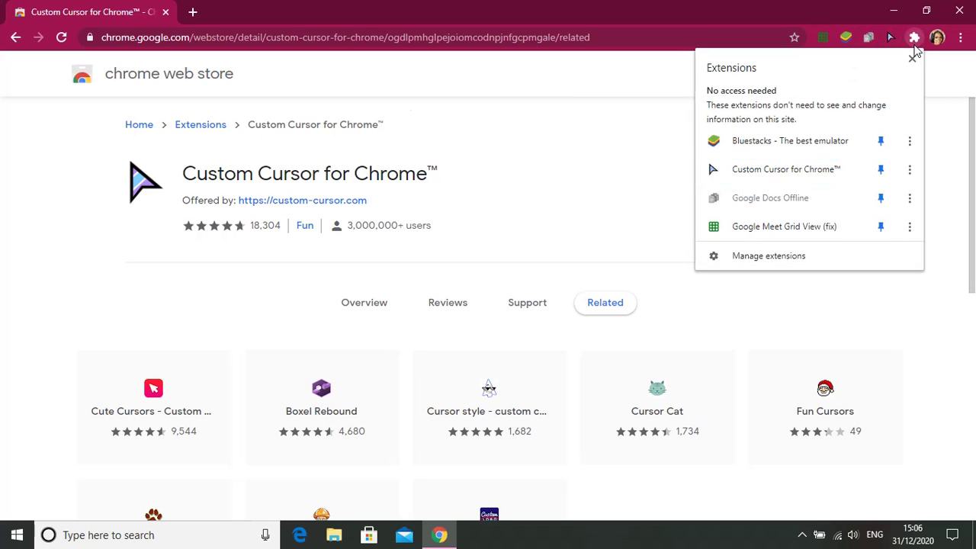
pyautogui.click(909, 169)
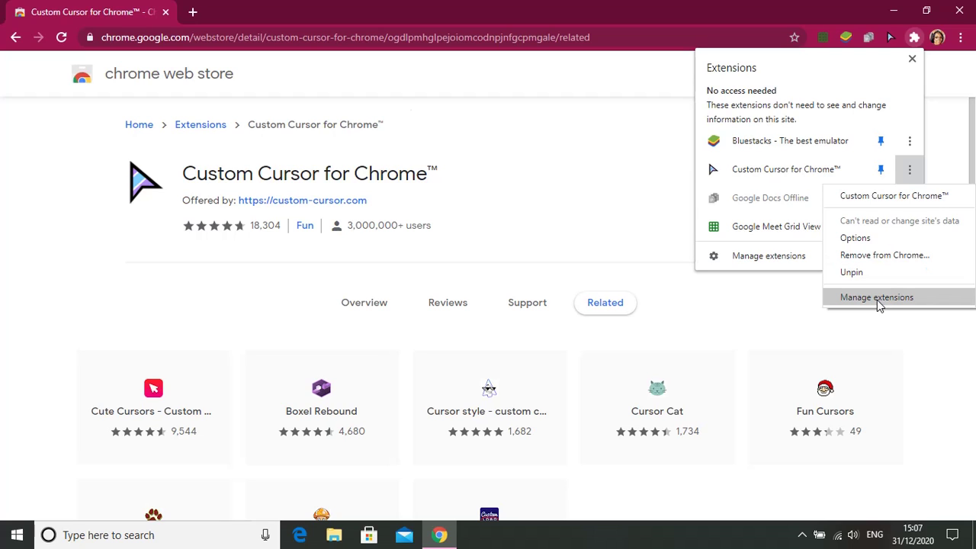
pyautogui.click(872, 256)
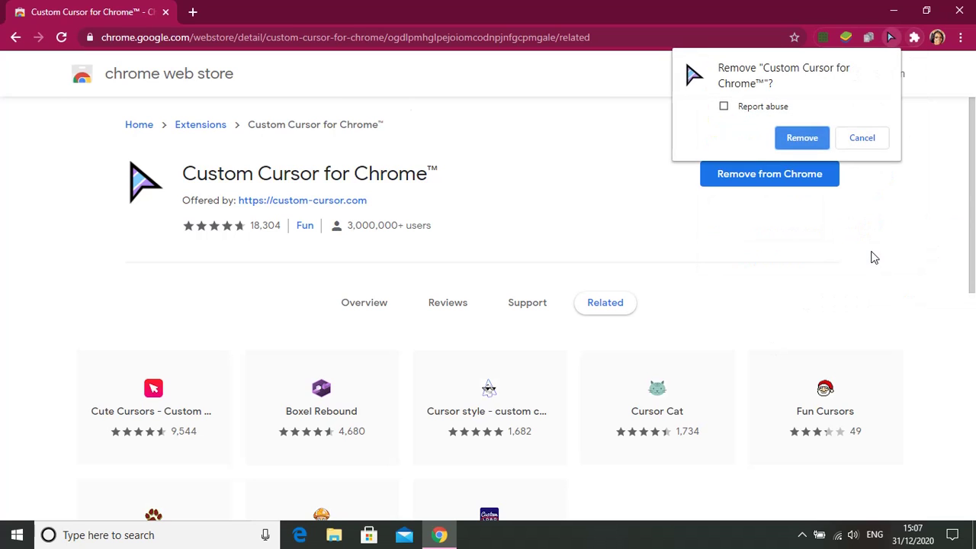
pyautogui.click(802, 139)
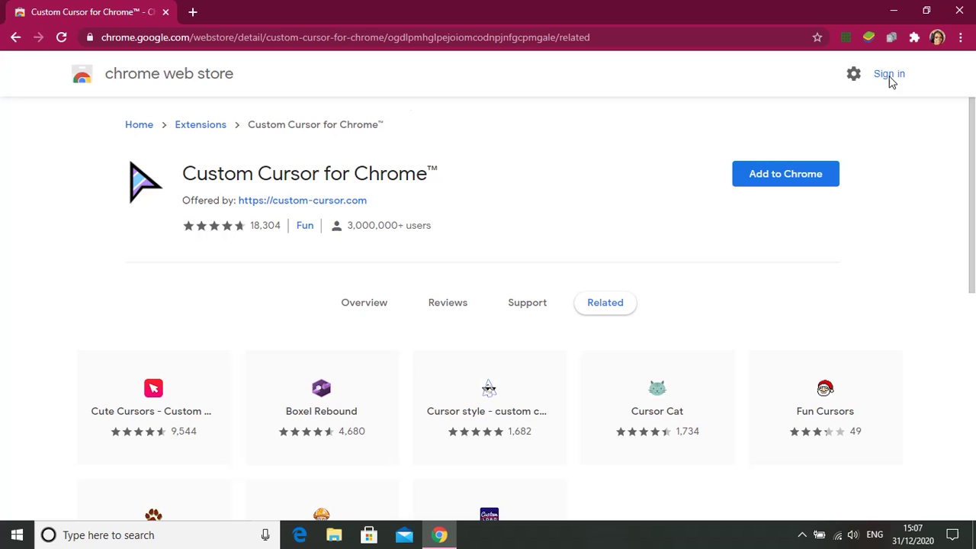
# Check the list of installed extensions and close the browser window.
pyautogui.click(917, 37)
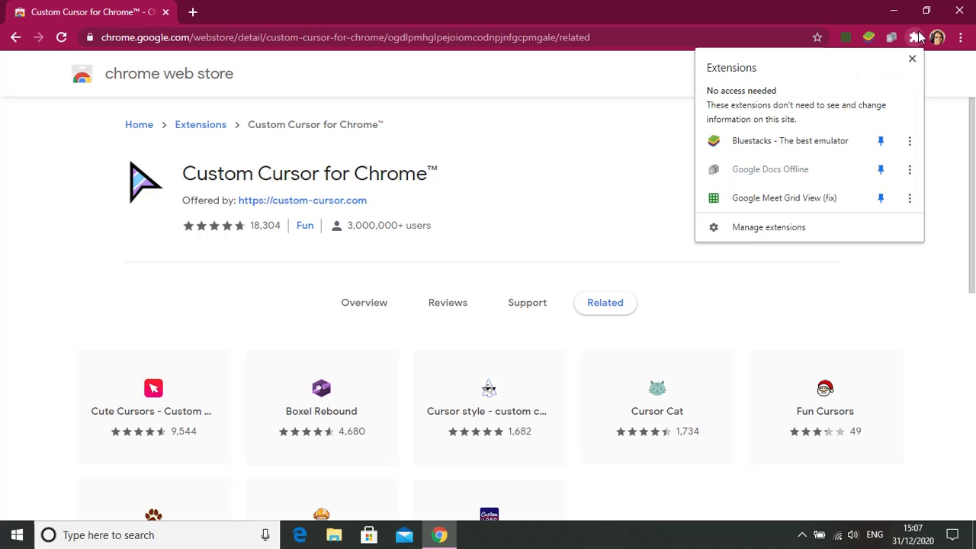
pyautogui.click(505, 153)
pyautogui.click(958, 10)
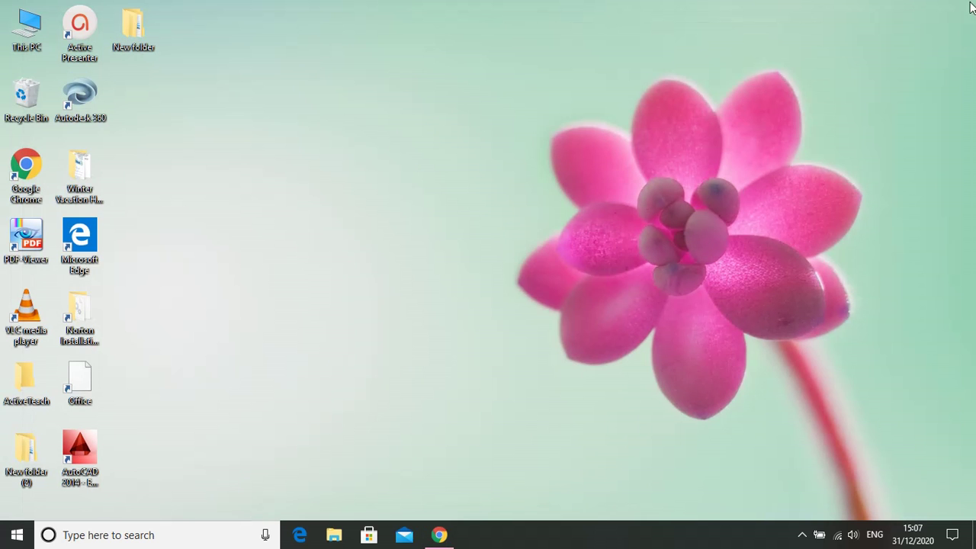